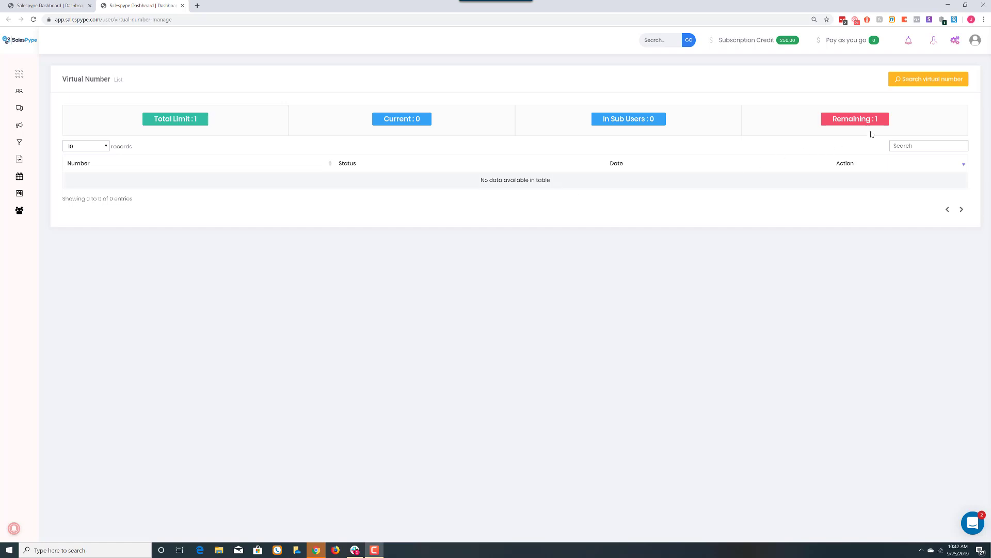
Search for available US virtual numbers in area code 248.
left_click(929, 81)
left_click(227, 162)
key("ctrl+a")
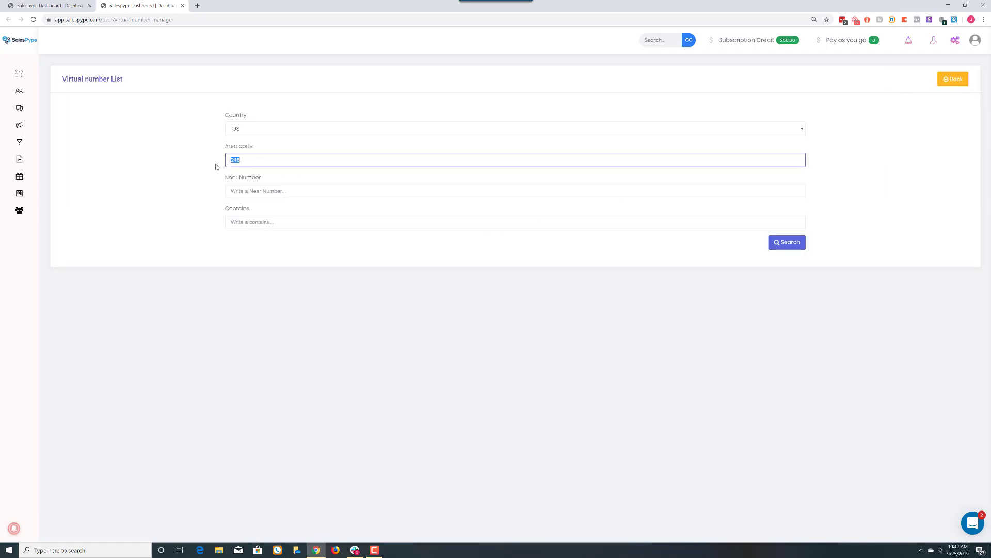
key("BackSpace")
left_click(253, 159)
type("248")
left_click(179, 192)
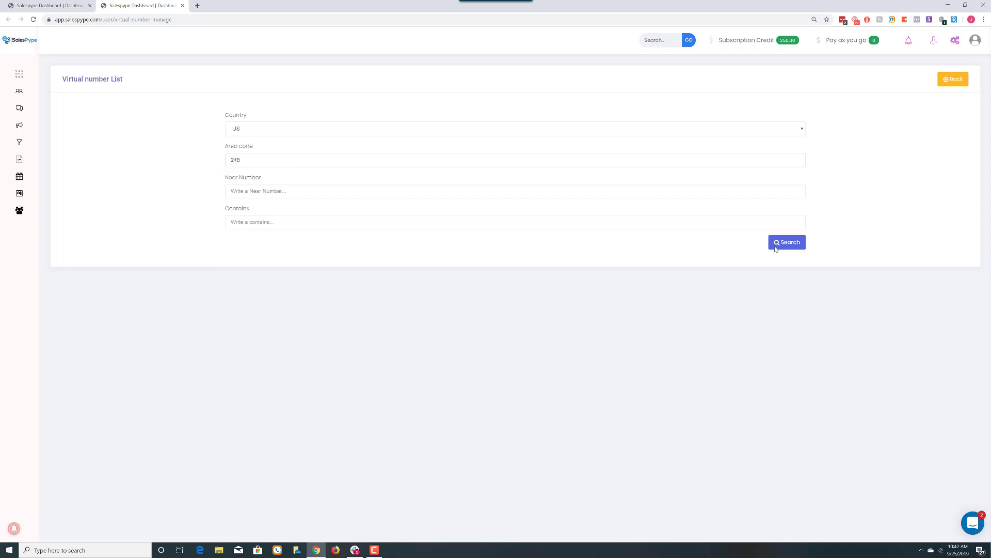
left_click(798, 248)
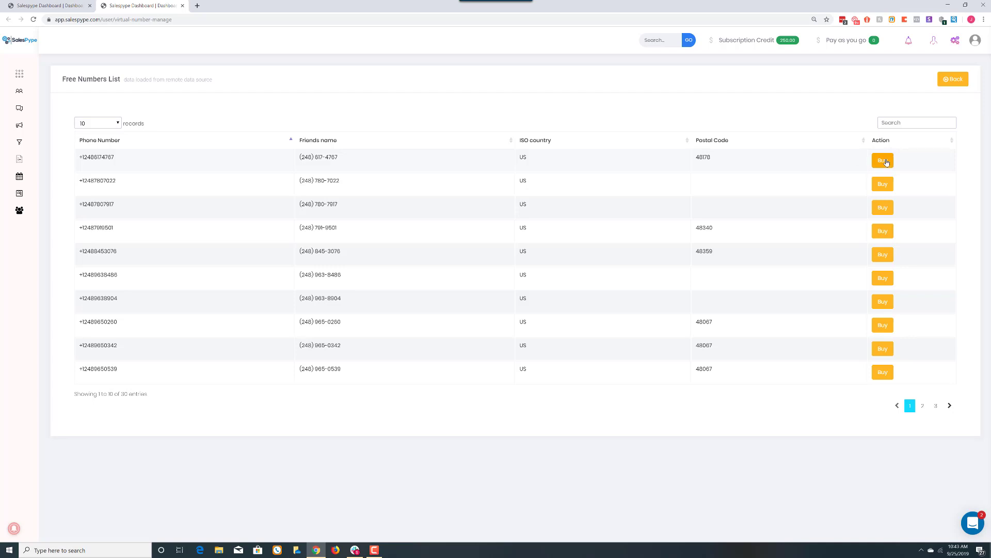
Buy the first 248-area number in the Free Numbers List and confirm the purchase.
left_click(885, 161)
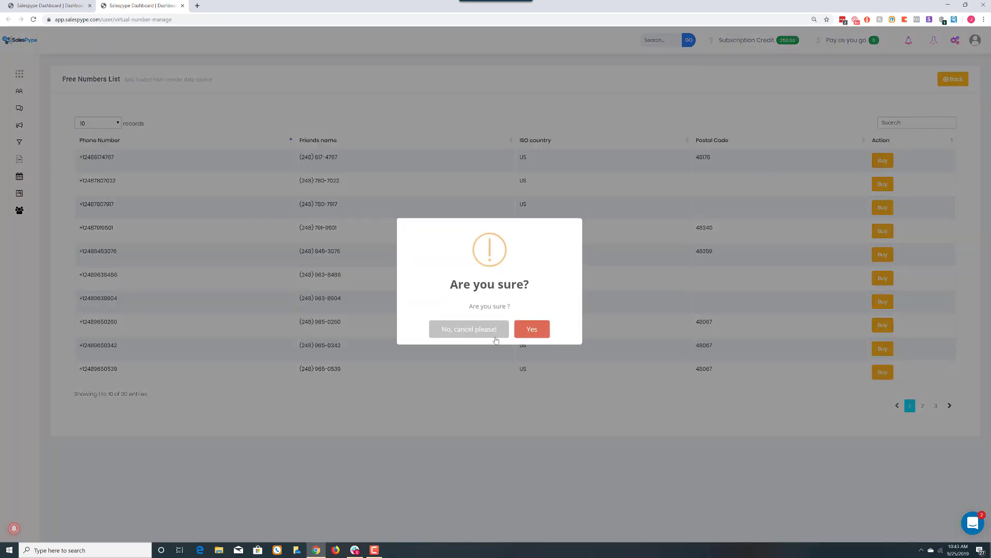
left_click(538, 330)
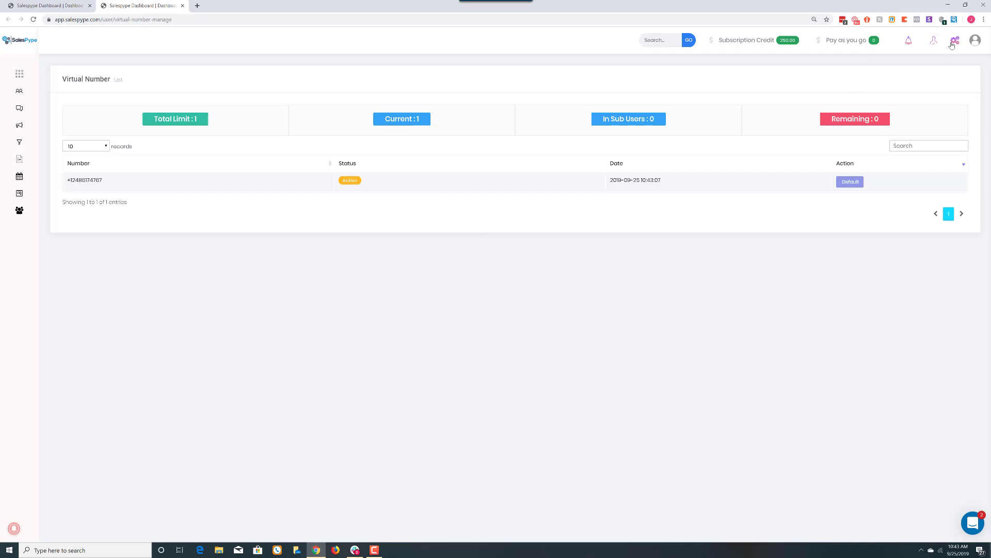
Set cut-off times to 08:00 and 20:00, stop Sunday follow-ups, and save.
left_click(955, 43)
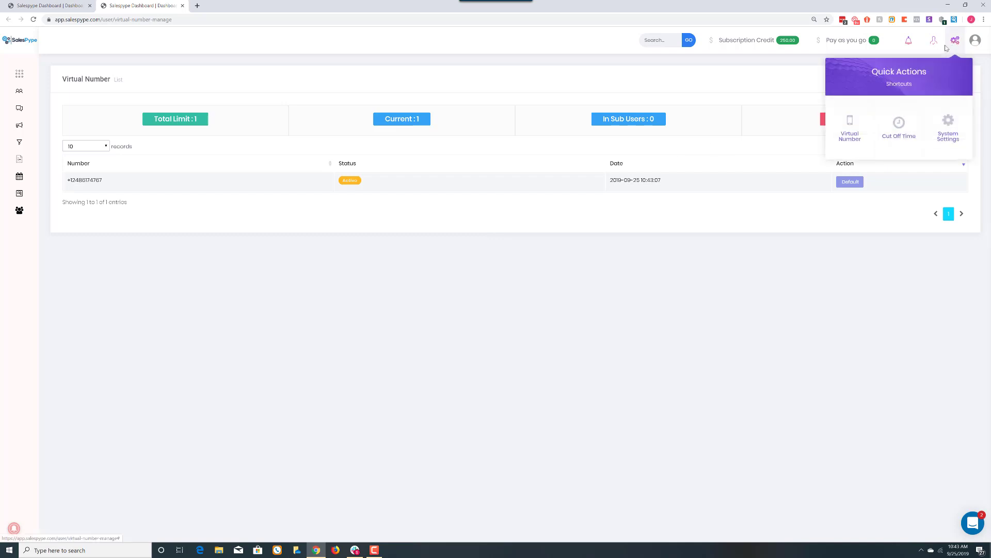
left_click(899, 138)
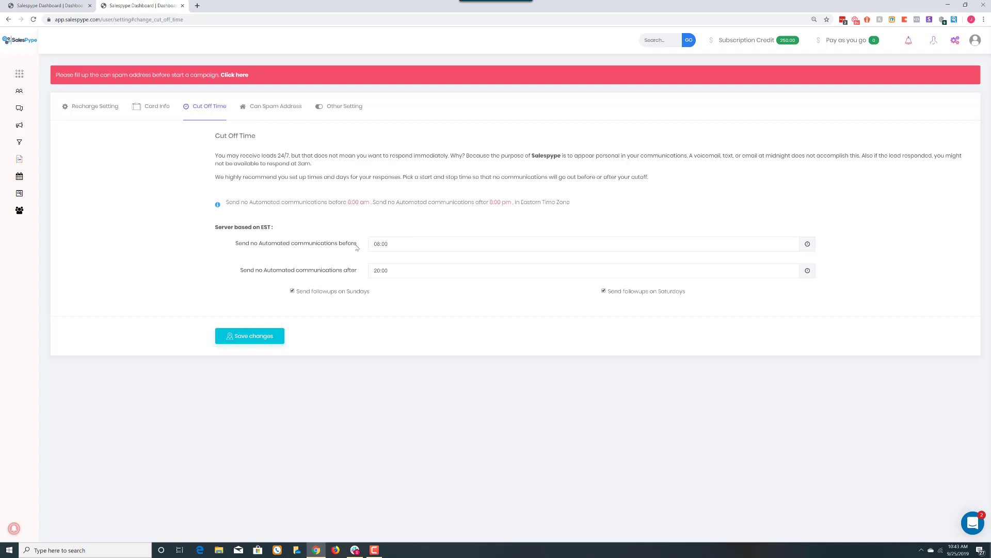
left_click(394, 244)
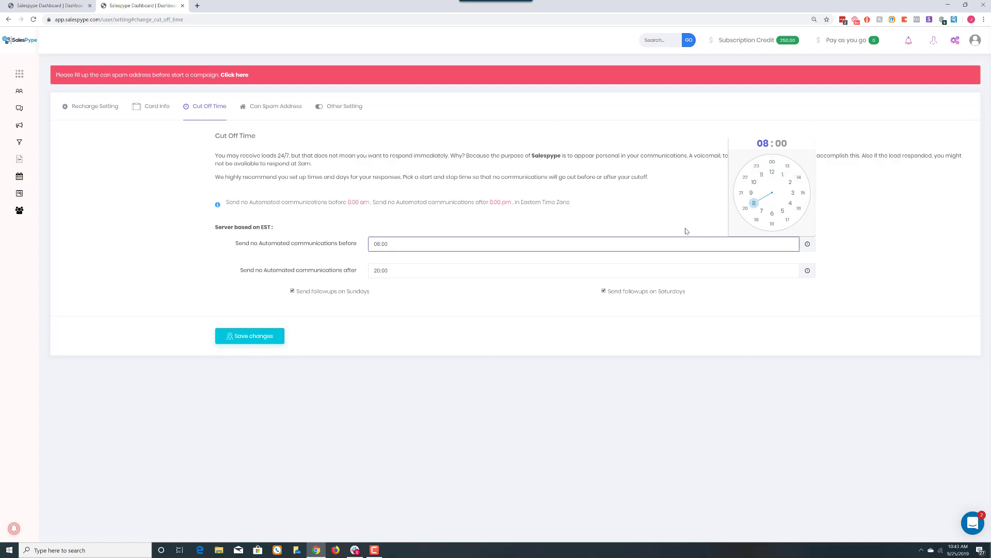
left_click(382, 272)
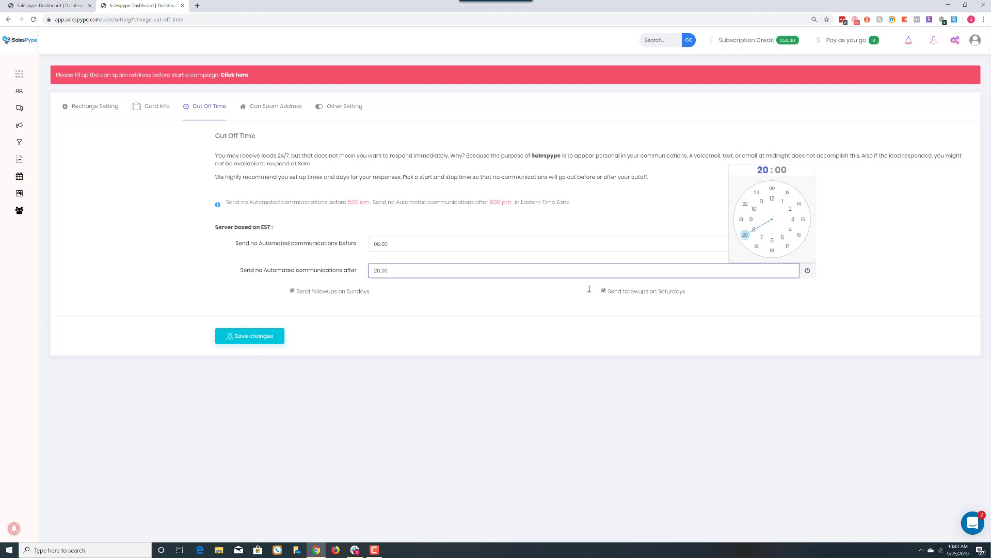
left_click(478, 315)
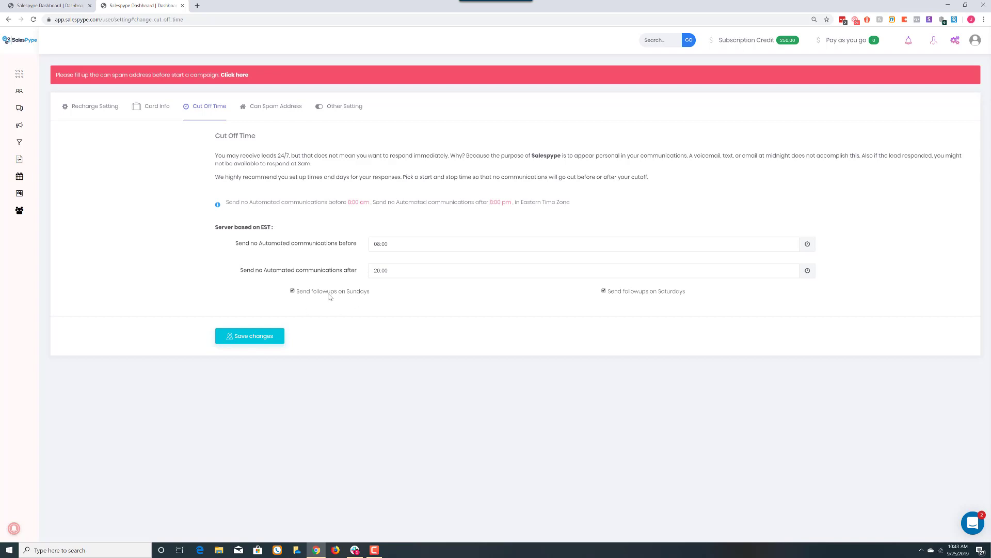
left_click(292, 291)
left_click(252, 337)
On the Can Spam Address tab, enter the sender's full name.
left_click(279, 111)
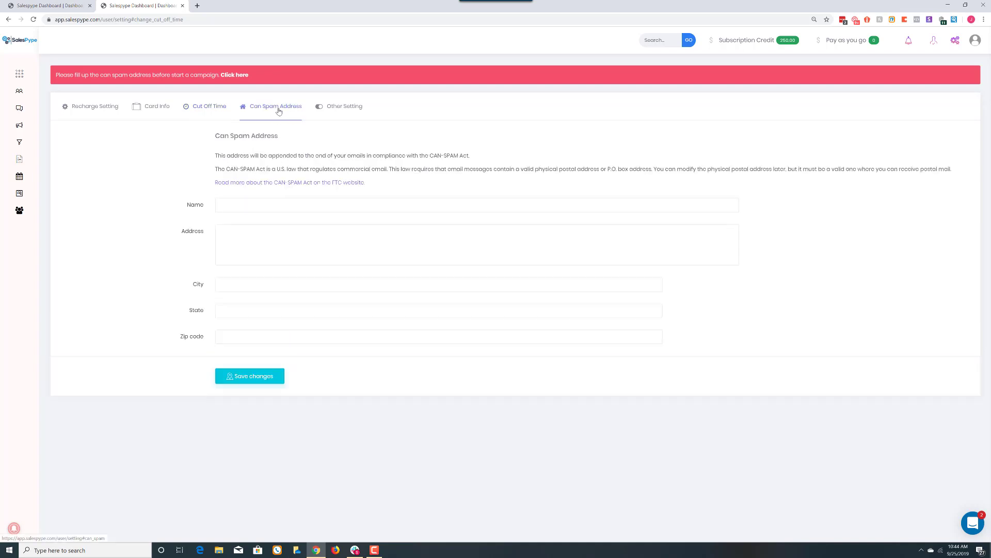
left_click(274, 205)
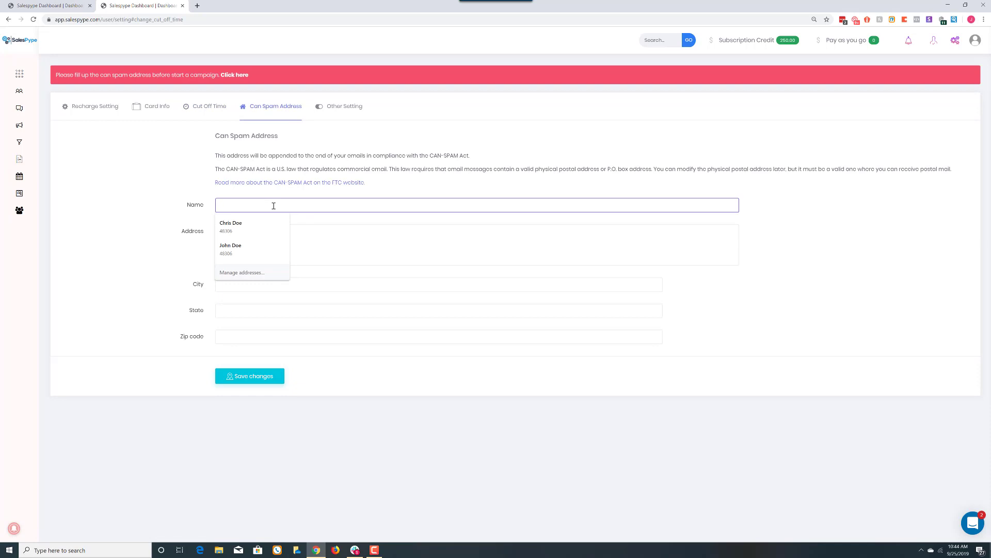
left_click(137, 201)
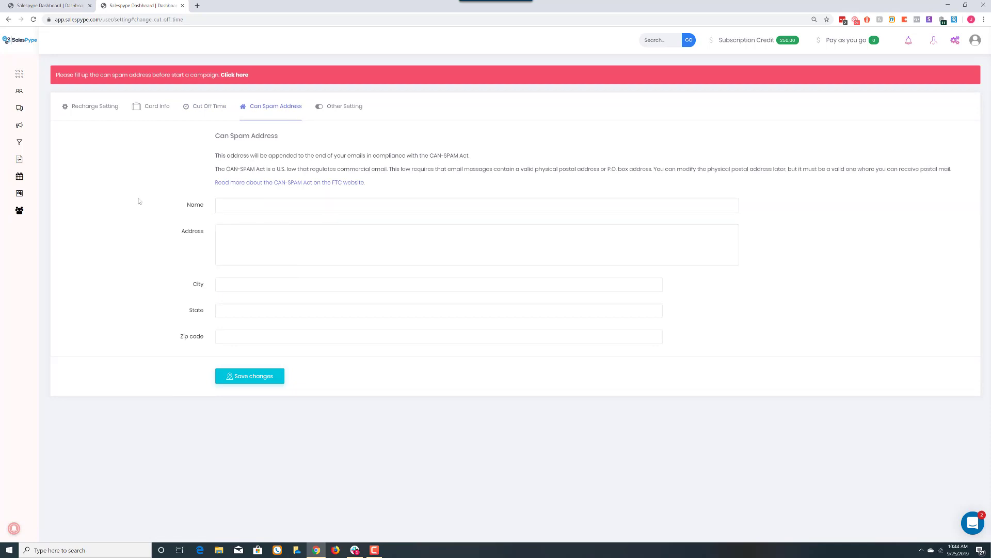
left_click(267, 205)
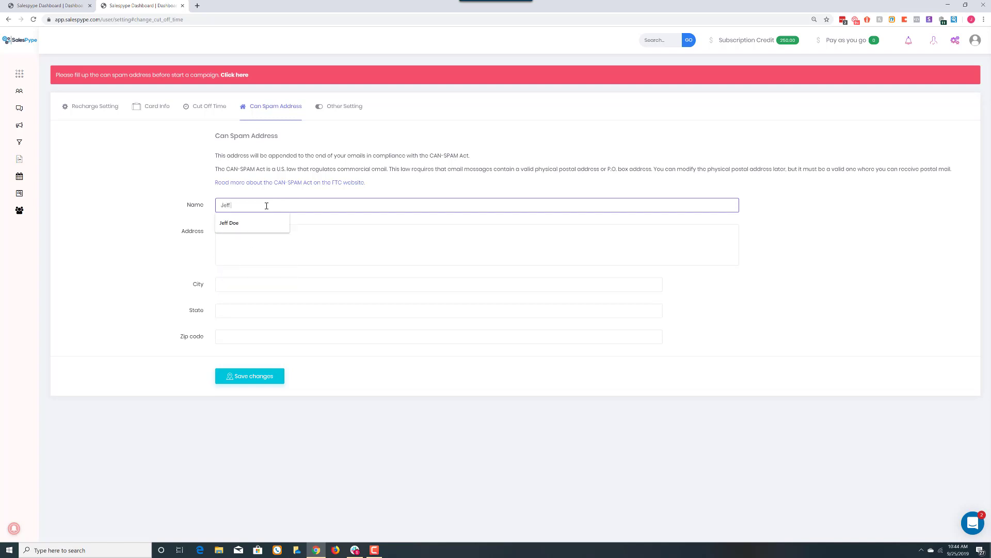
key("Tab")
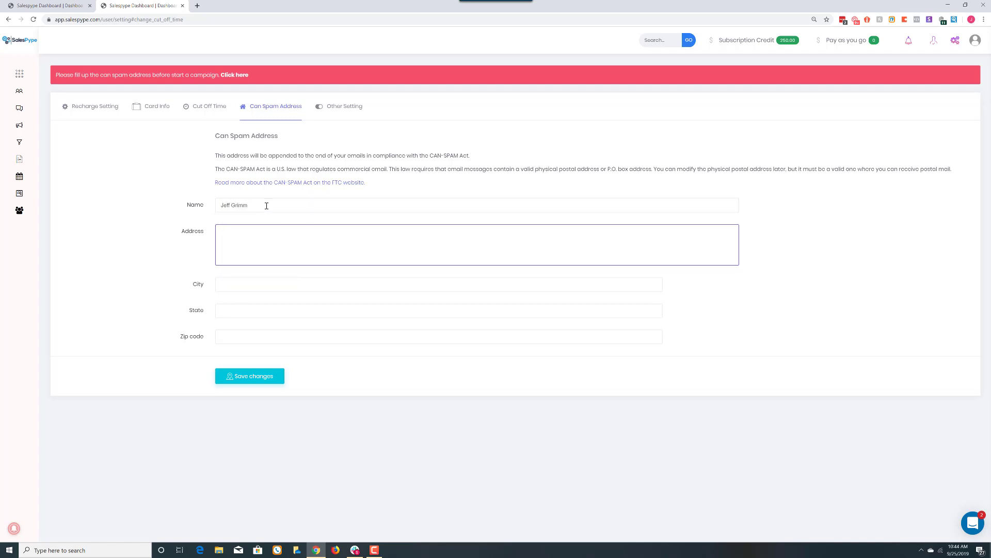
Enter the street address and city, set state to MI, pick the suggested zip code, and save.
type("123 Main StretteRochester")
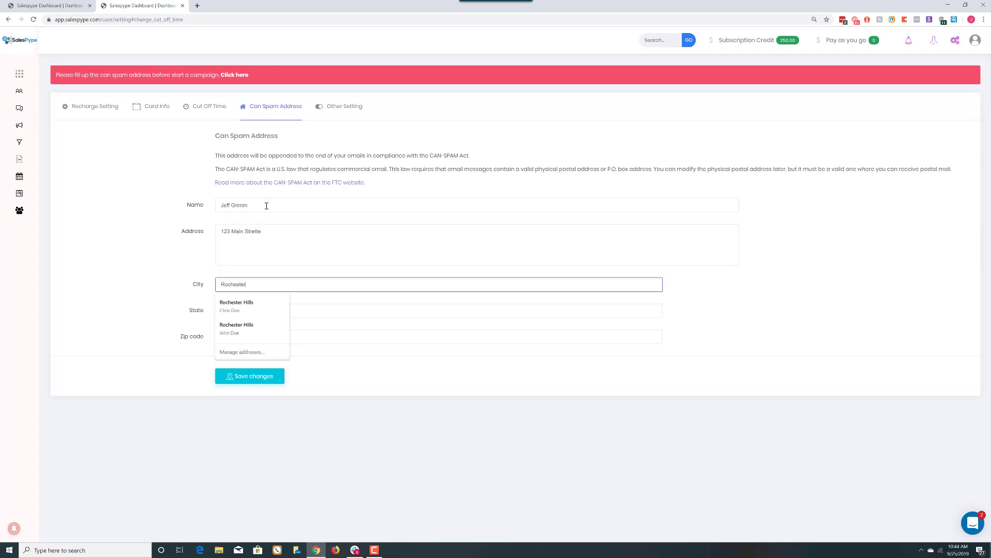
type(" Hills")
key("Tab")
type("483065")
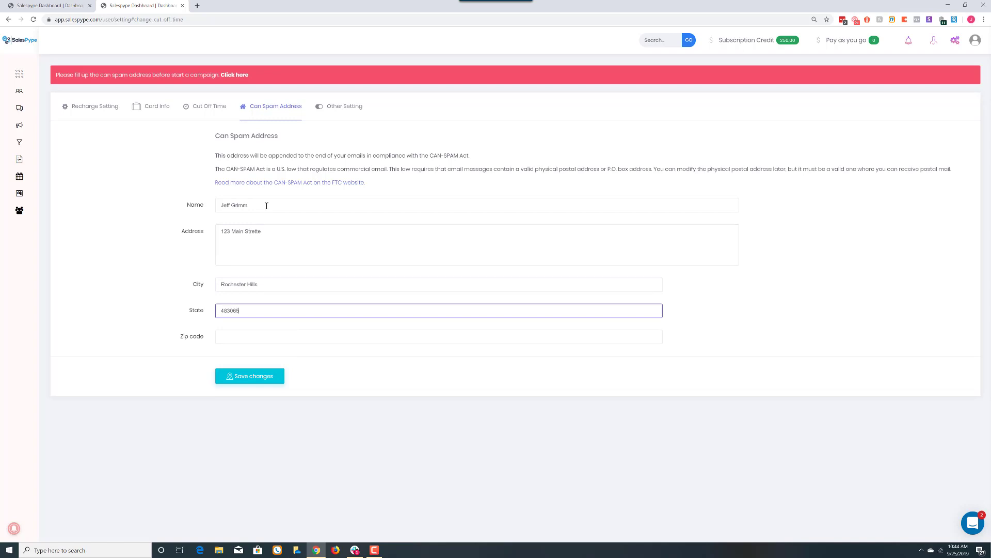
key("Tab")
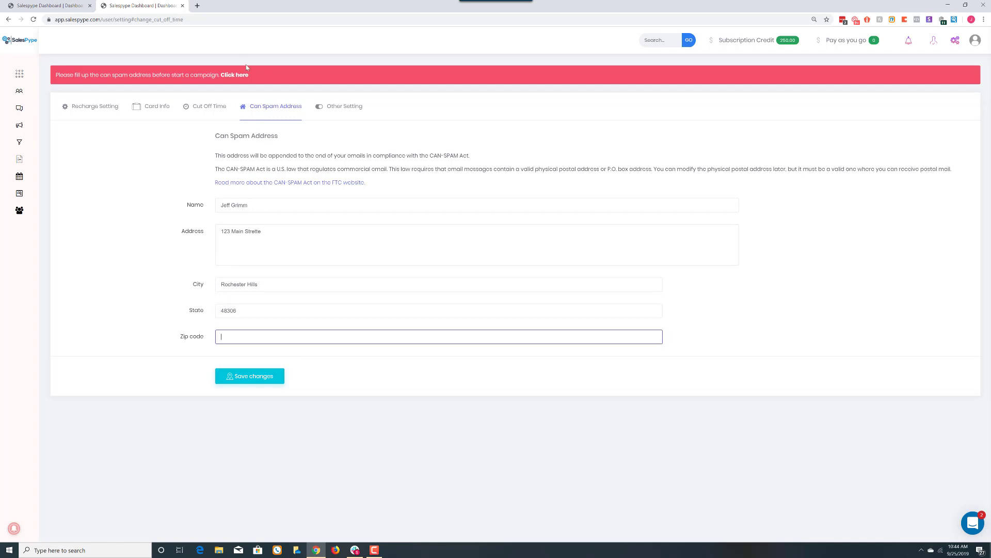
key("shift+Tab")
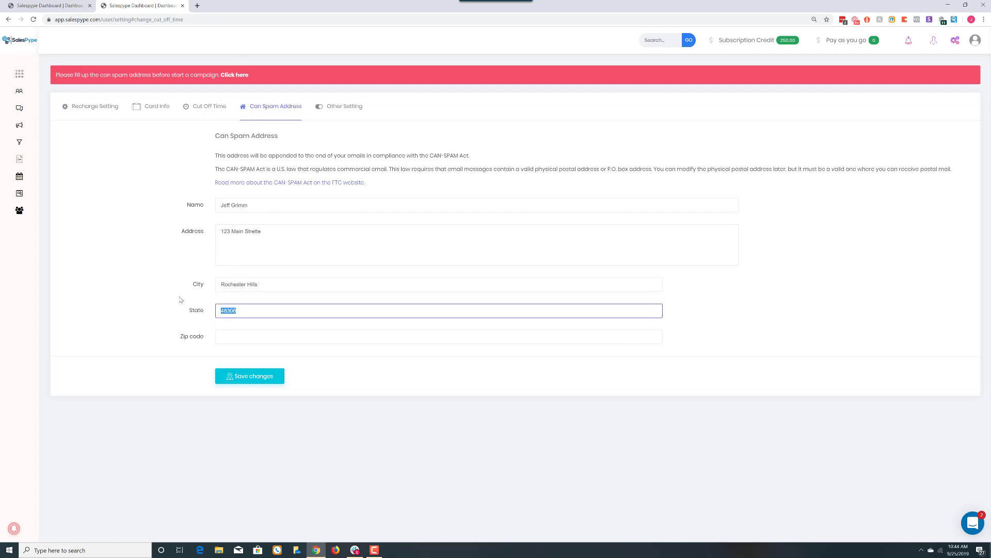
type("MI")
key("Tab")
type("4830")
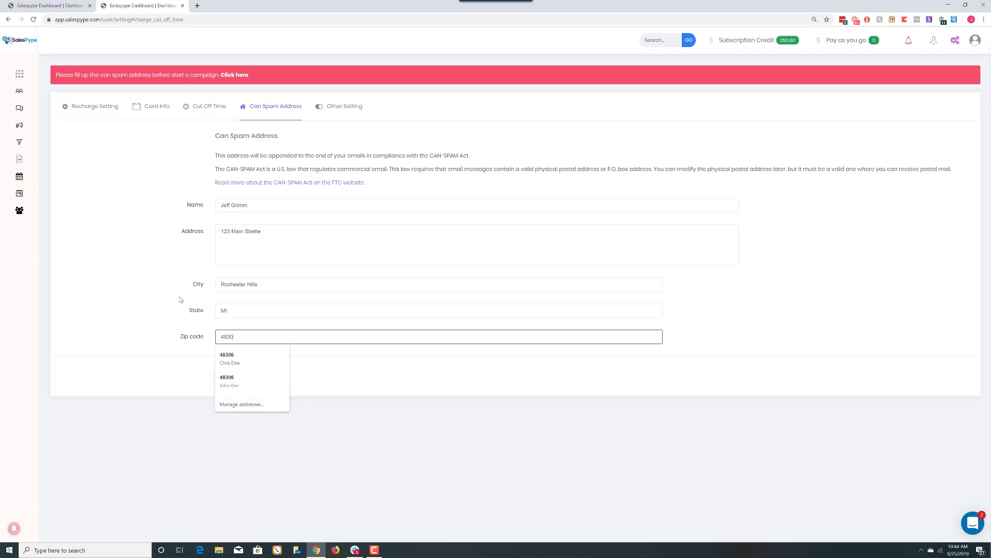
type("6")
left_click(180, 300)
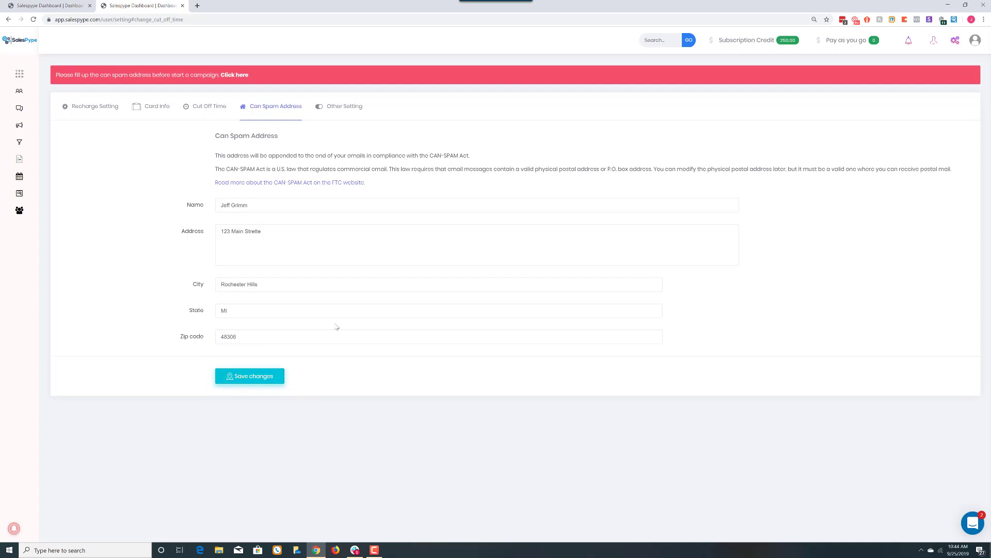
left_click(254, 378)
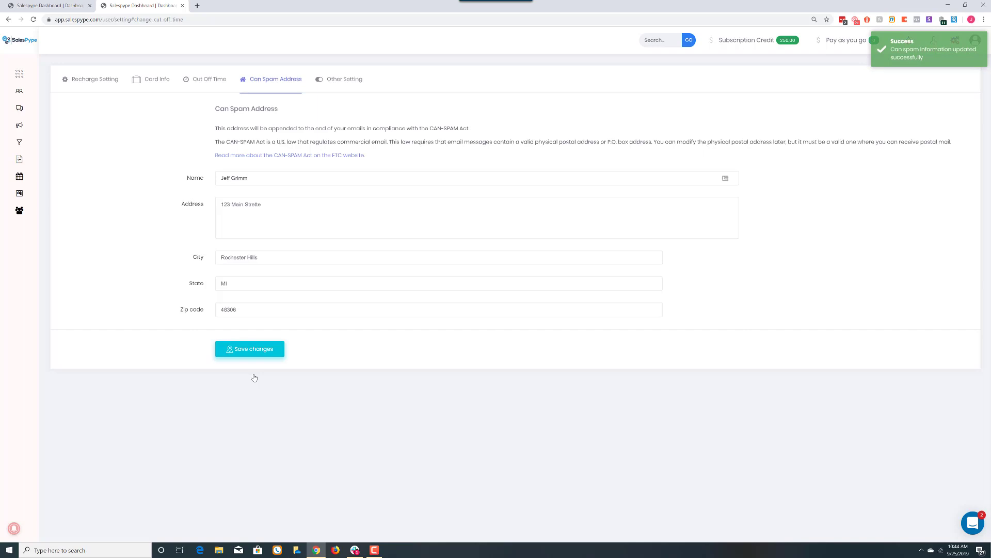
Turn on SMS notification for new leads under Other Setting and save.
left_click(344, 81)
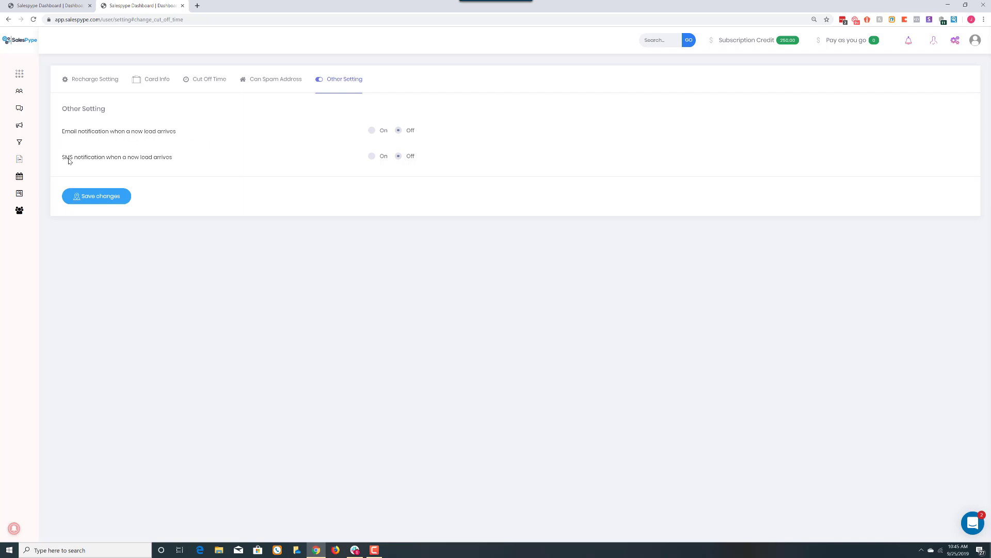
left_click(372, 156)
left_click(103, 202)
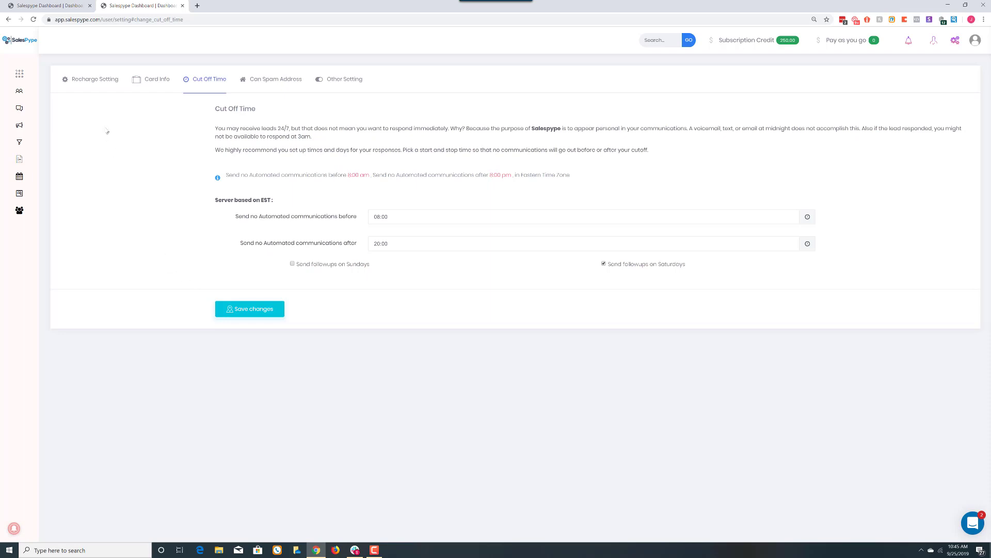
Show the Recharge Setting page with its auto-recharge options.
left_click(88, 83)
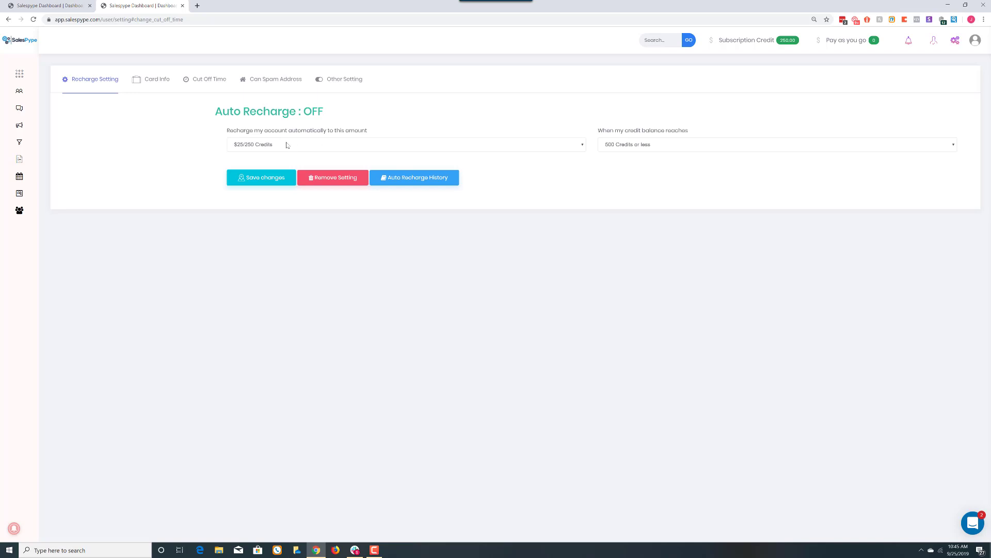
left_click(633, 148)
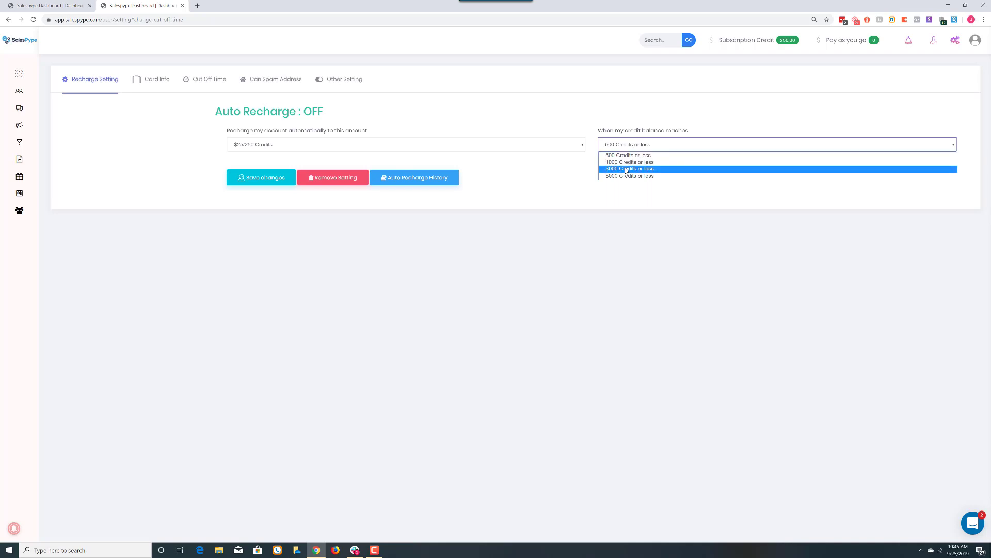
left_click(577, 173)
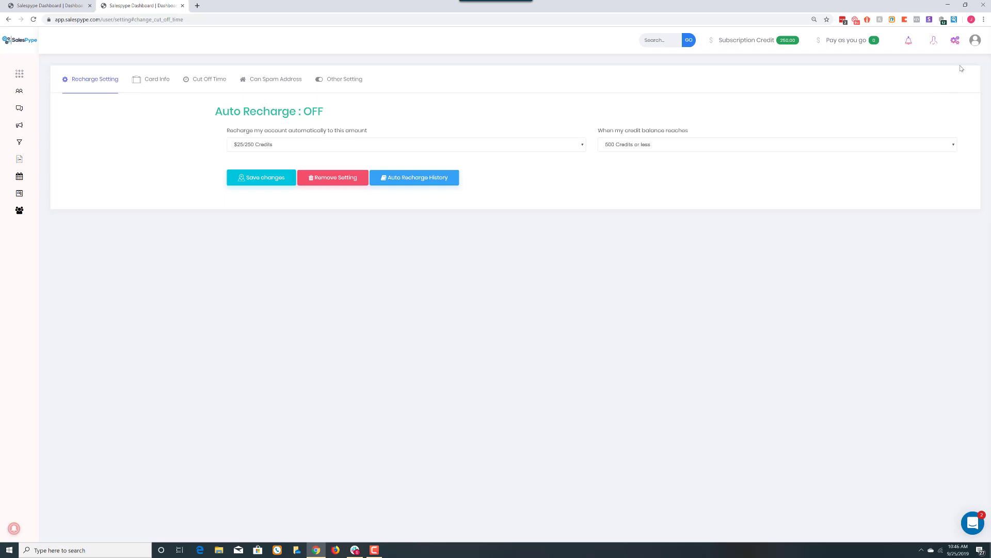
Save an empty signature from the Signature tab of My Profile.
left_click(976, 44)
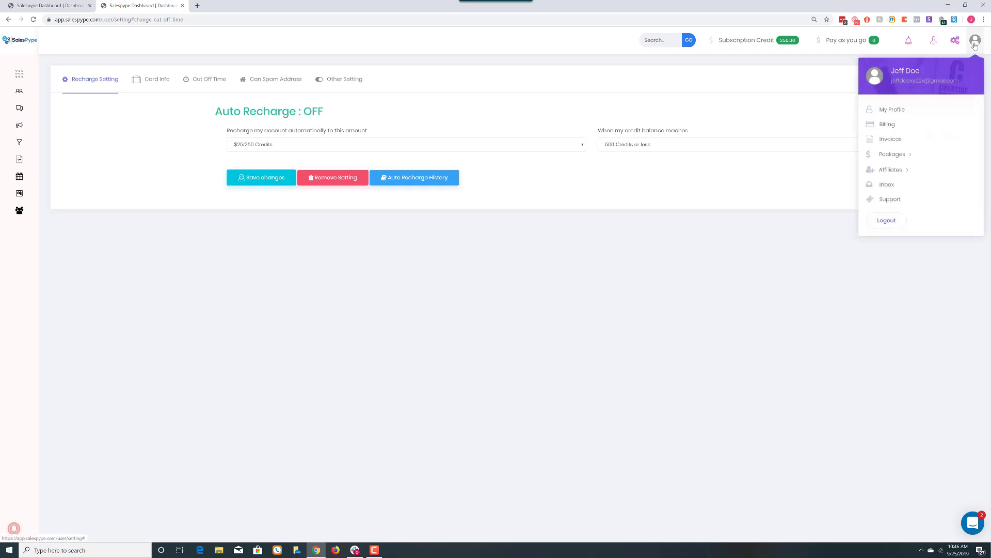
left_click(890, 110)
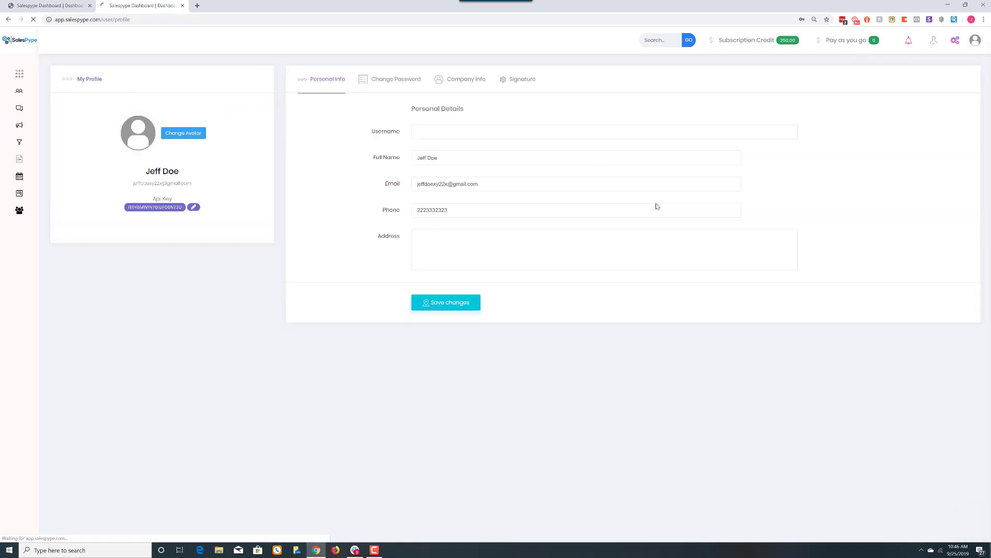
left_click(515, 79)
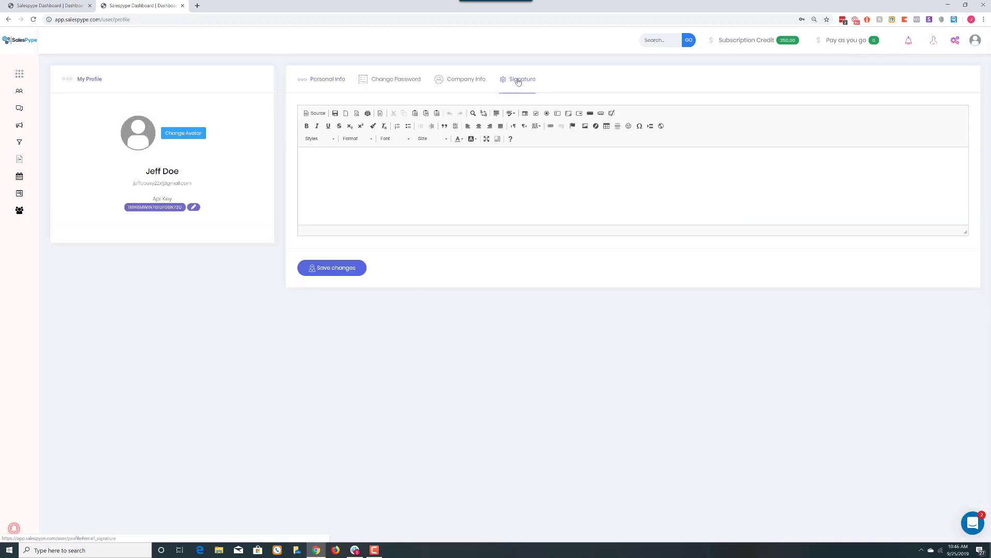
left_click(505, 156)
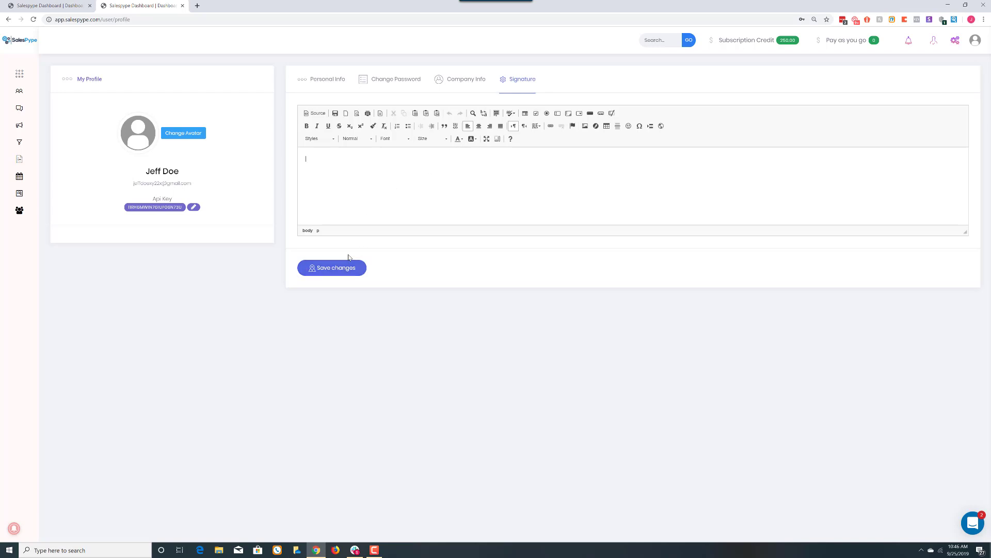
left_click(338, 266)
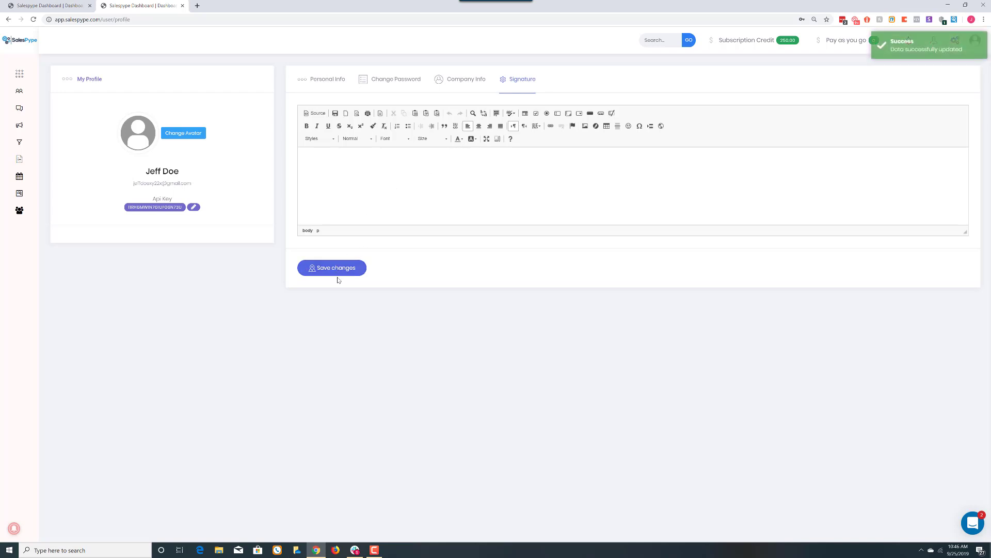